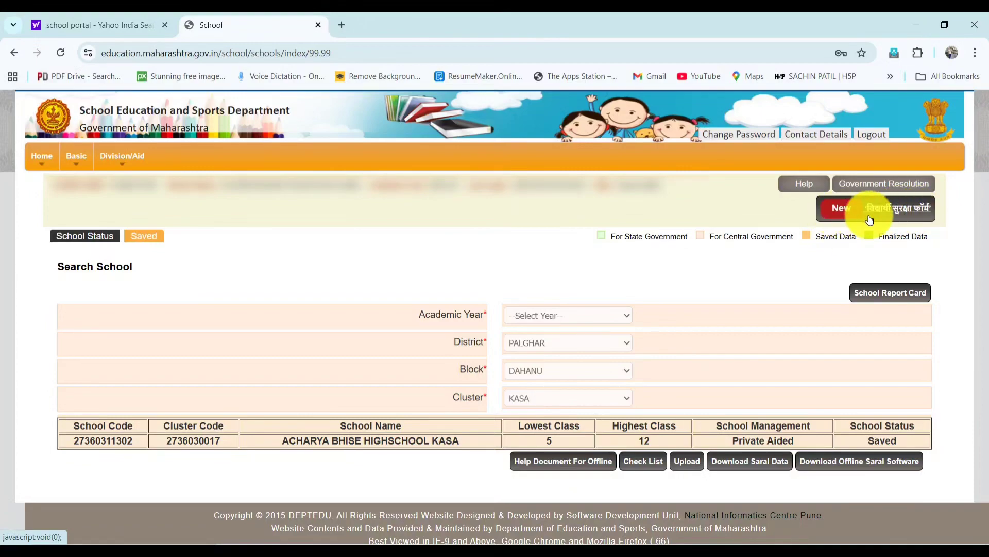
- Open the विद्यार्थी सुरक्षा फॉर्म (student safety form) and look through its instructions and questions
left_click(896, 209)
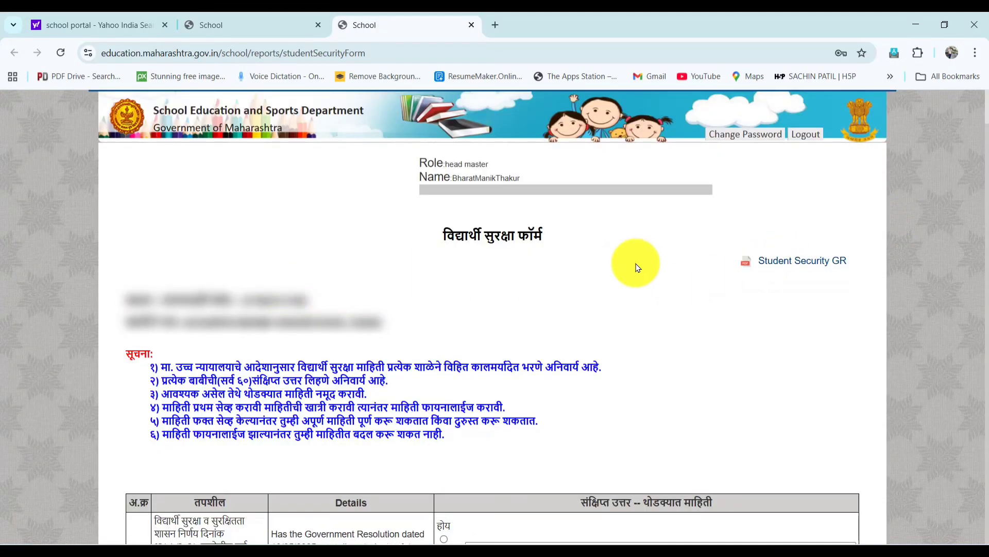
scroll(598, 399, "down", 6)
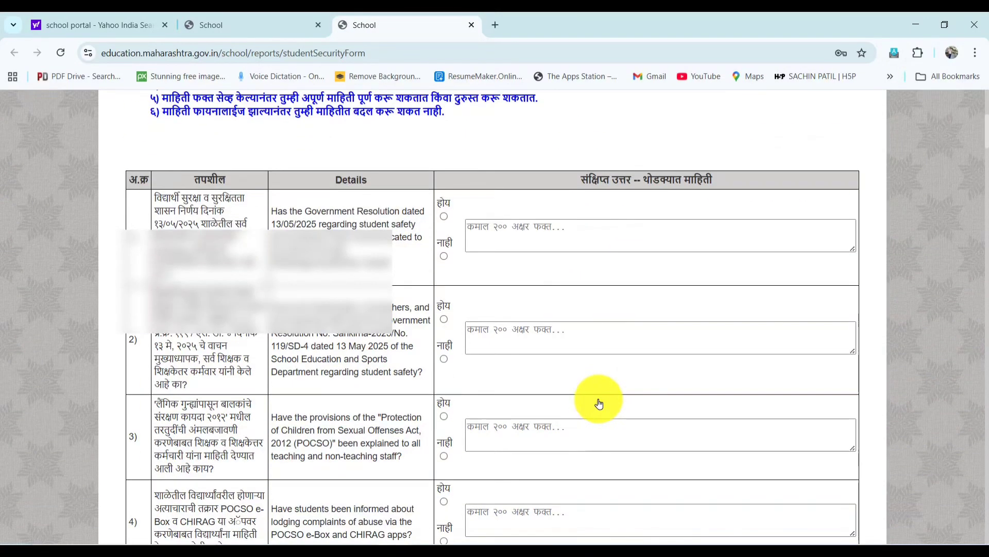
scroll(599, 404, "up", 6)
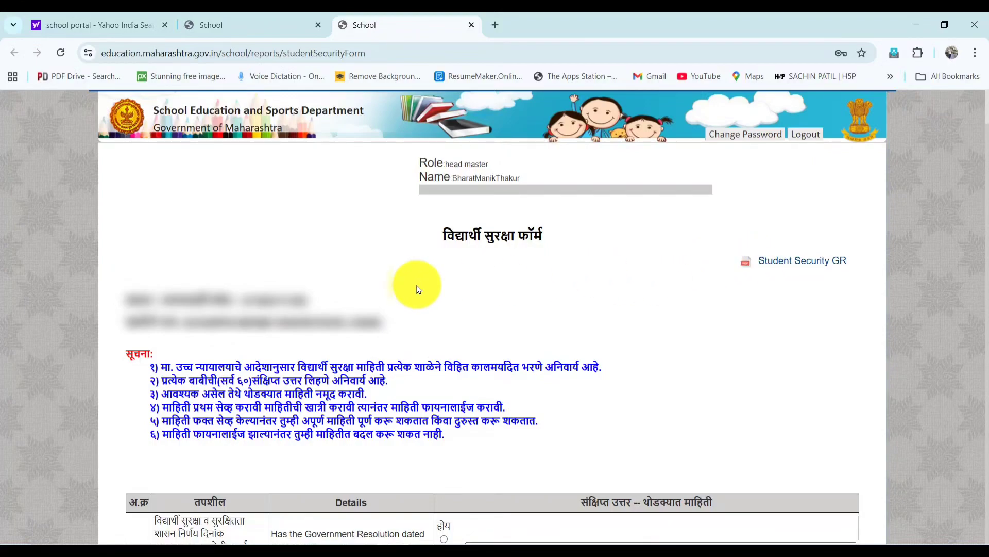
scroll(252, 365, "down", 5)
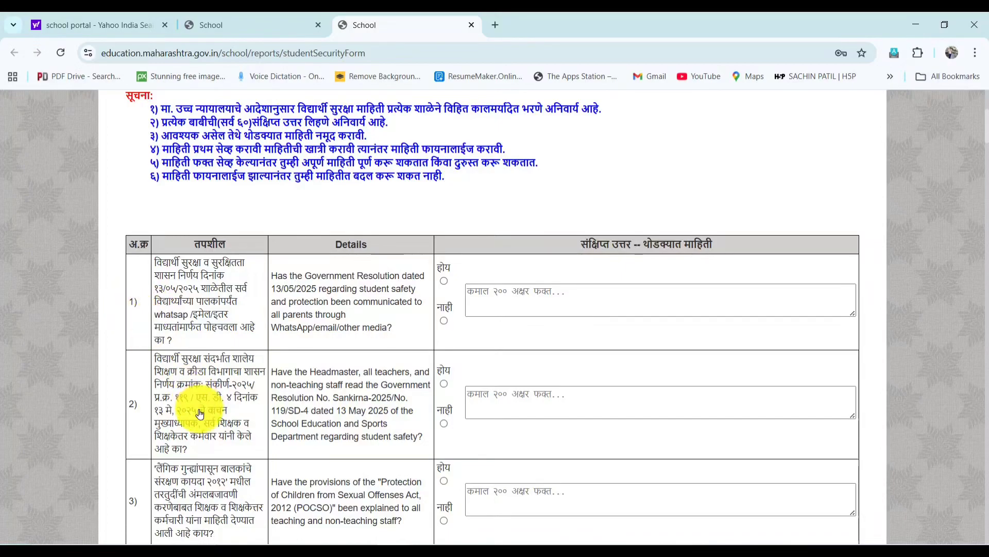
scroll(217, 397, "down", 20)
scroll(241, 374, "down", 5)
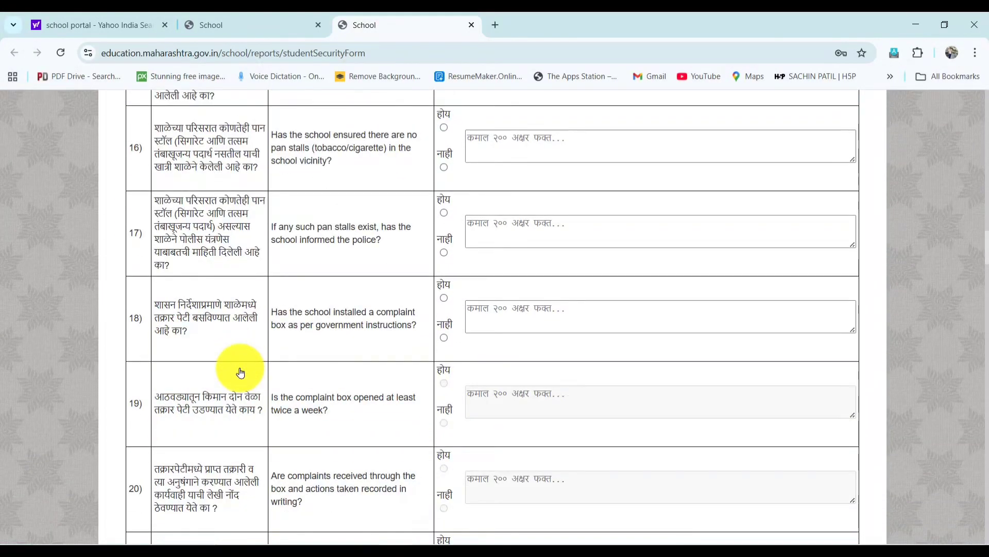
scroll(240, 372, "up", 20)
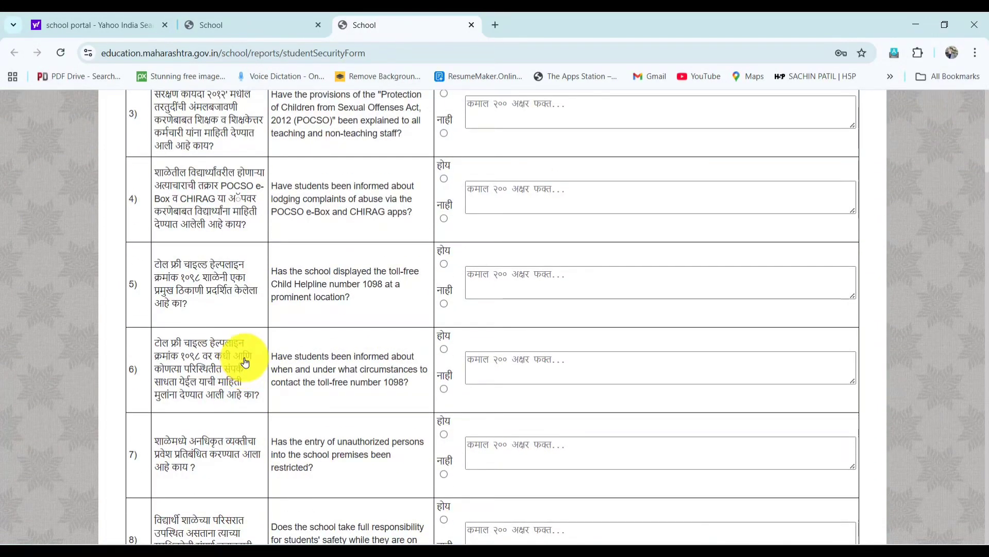
scroll(243, 363, "down", 5)
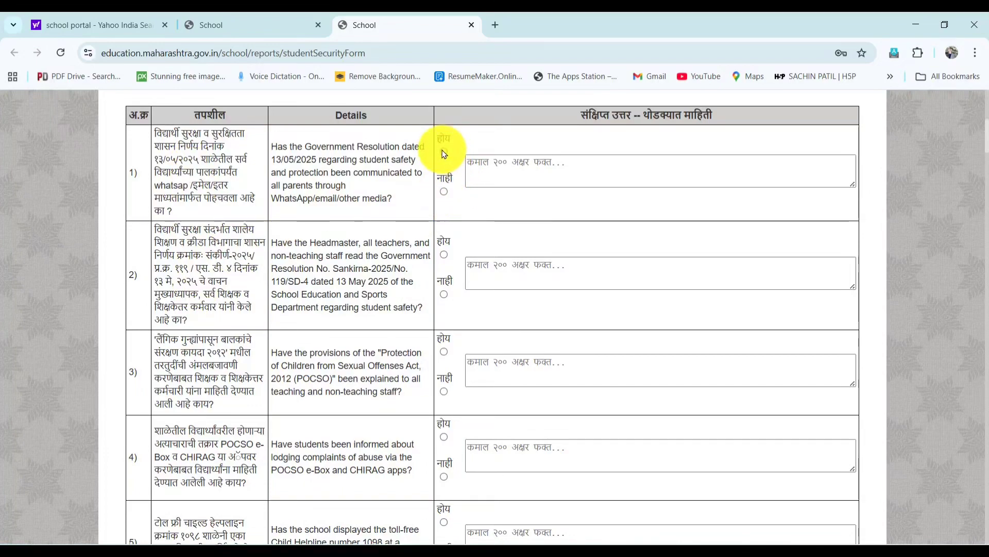
- Answer question 1 of the safety form with होय and questions 2 and 3 with नाही
left_click(500, 176)
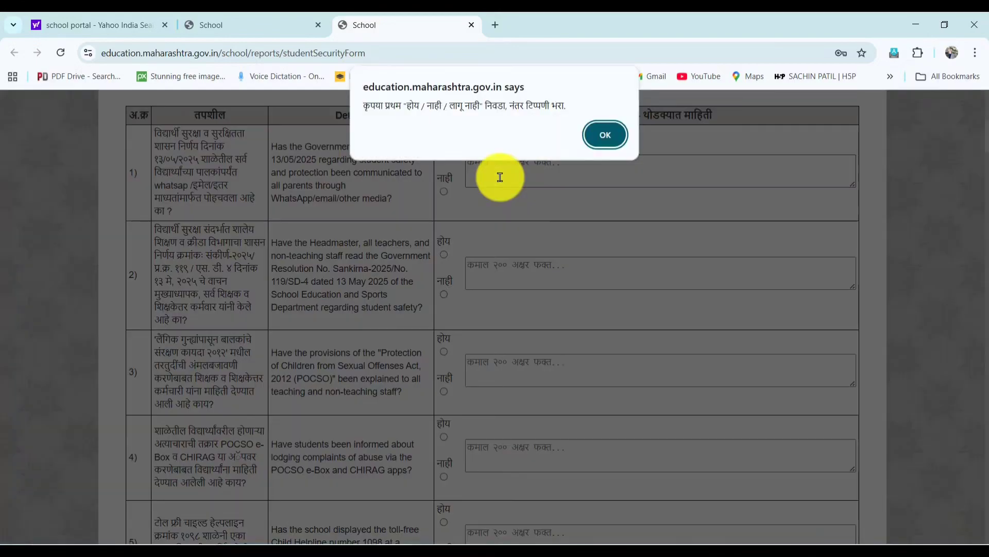
left_click(614, 135)
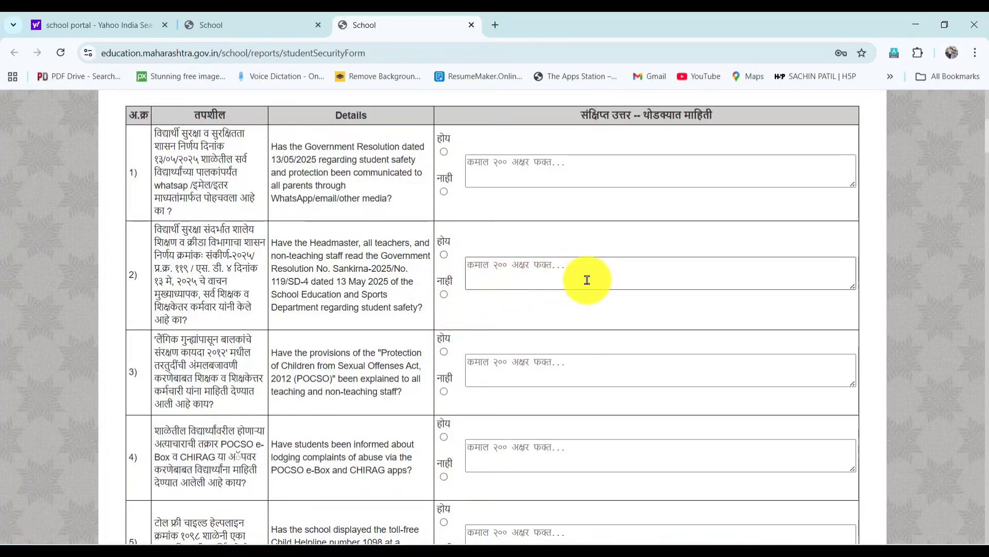
left_click(444, 295)
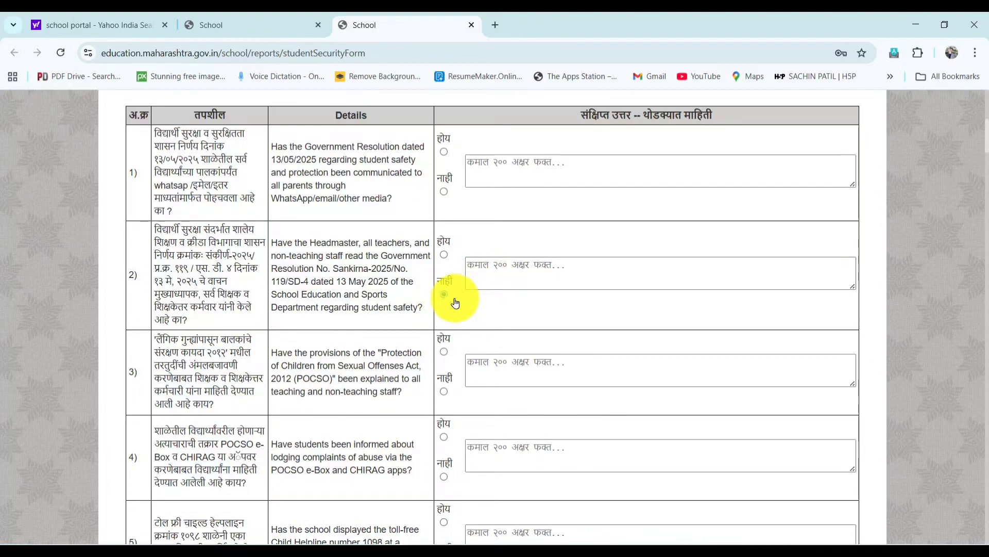
left_click(500, 278)
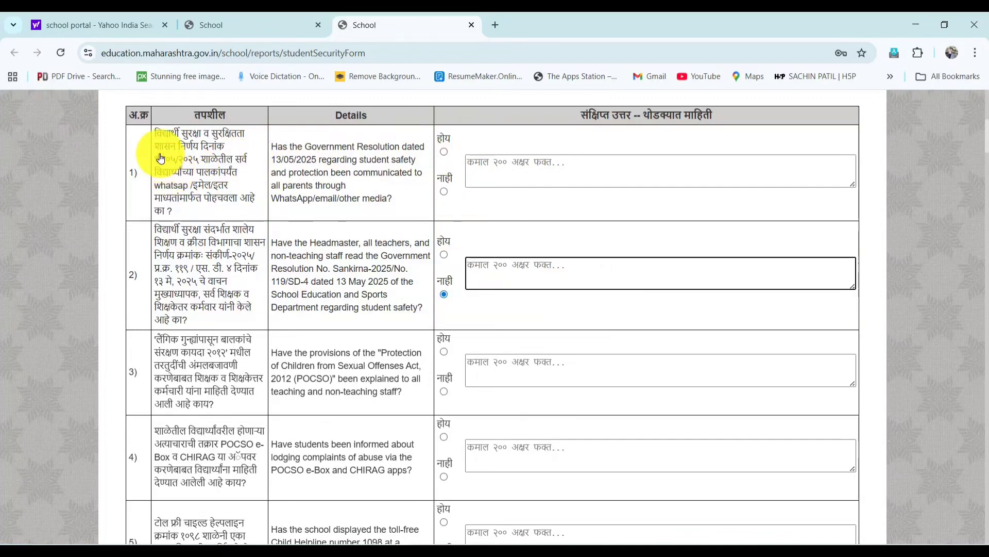
left_click(444, 153)
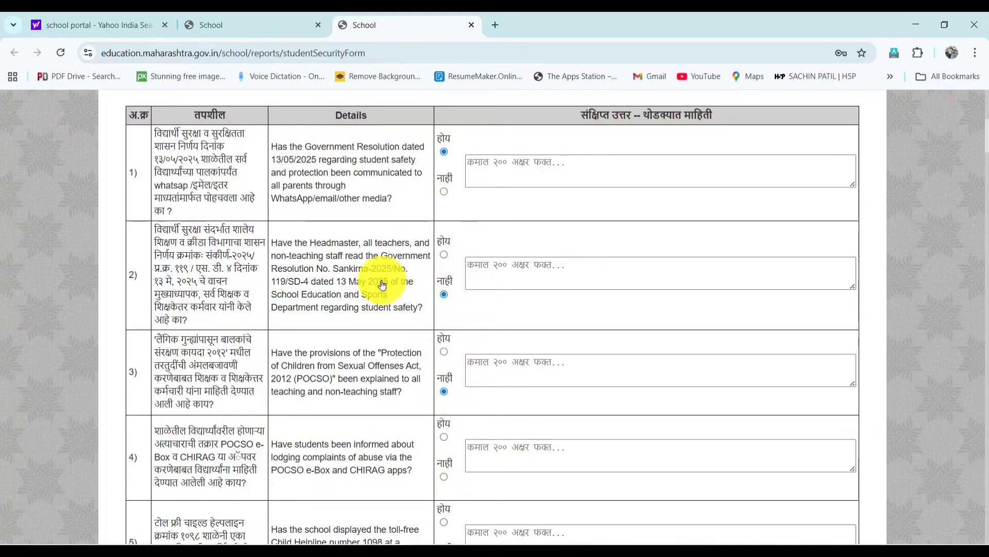
- Review the form from the instructions down to question 60, the HM details fields and the save and finalize options
scroll(380, 281, "down", 14)
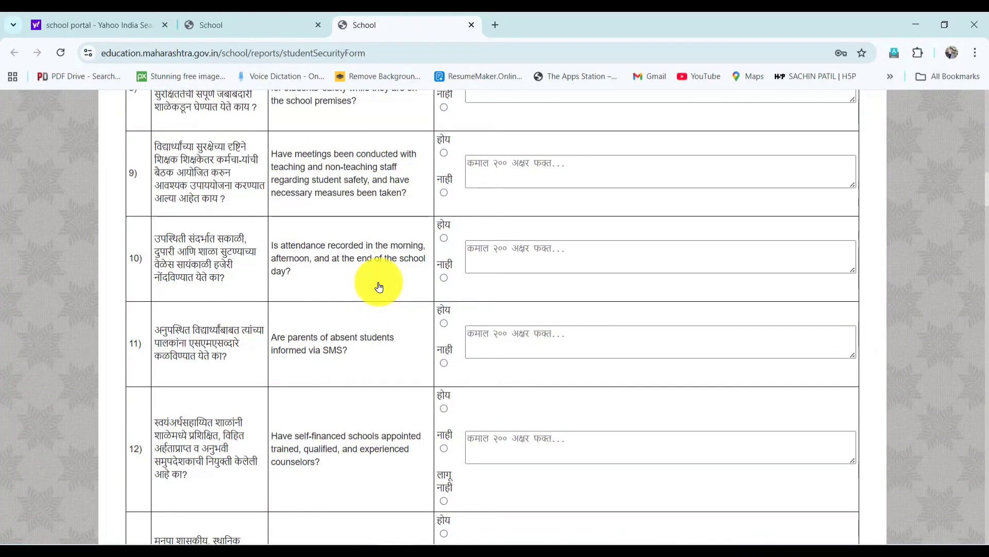
scroll(379, 287, "up", 20)
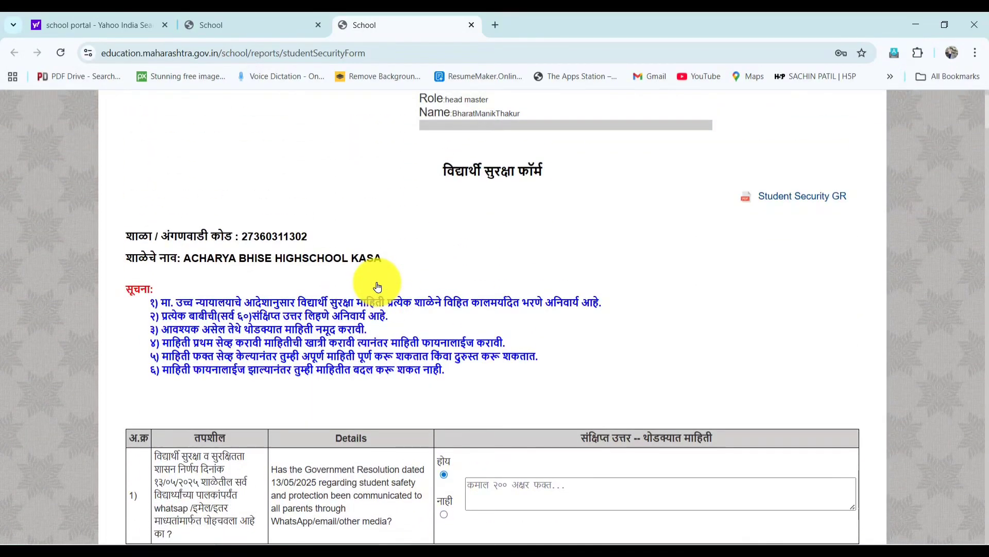
scroll(378, 287, "down", 5)
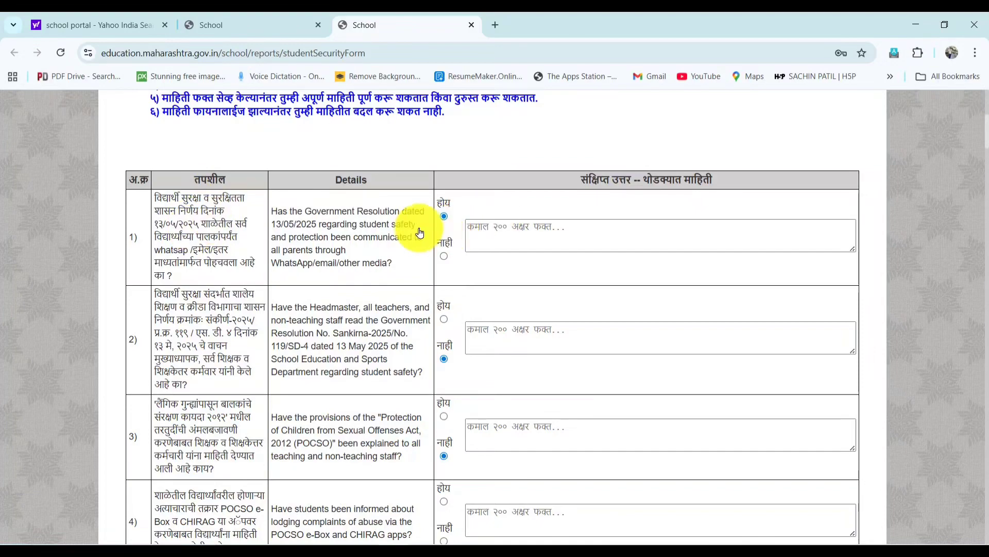
left_click(474, 227)
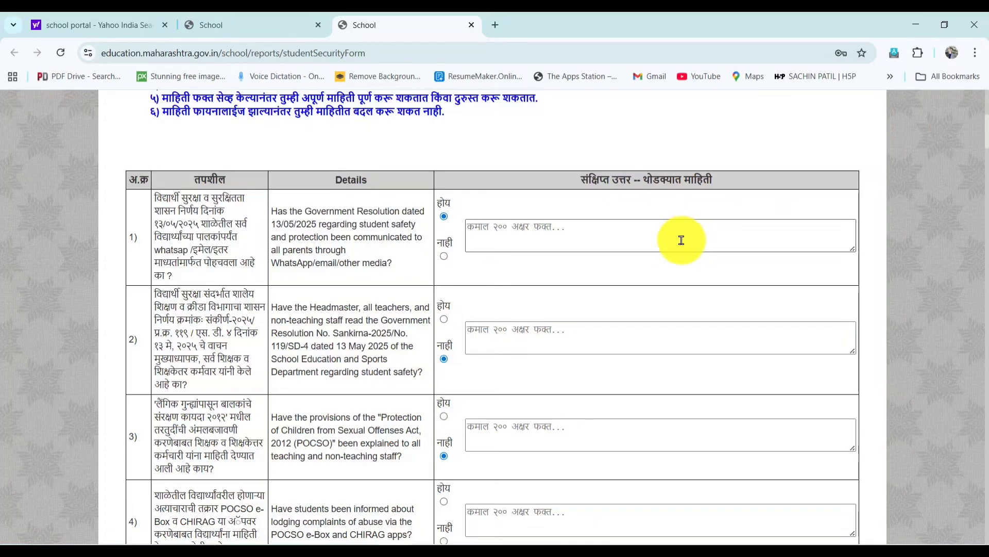
scroll(513, 260, "down", 20)
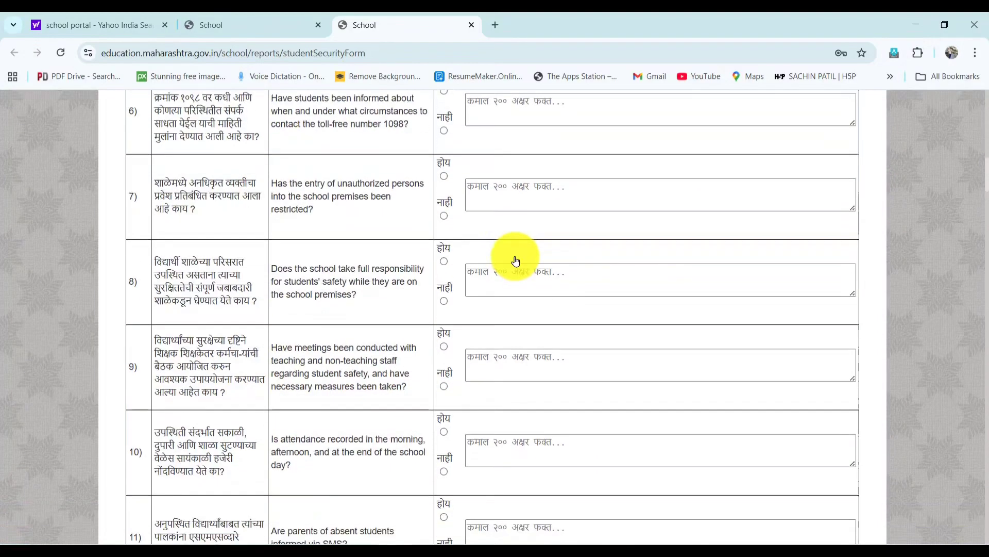
scroll(525, 252, "down", 20)
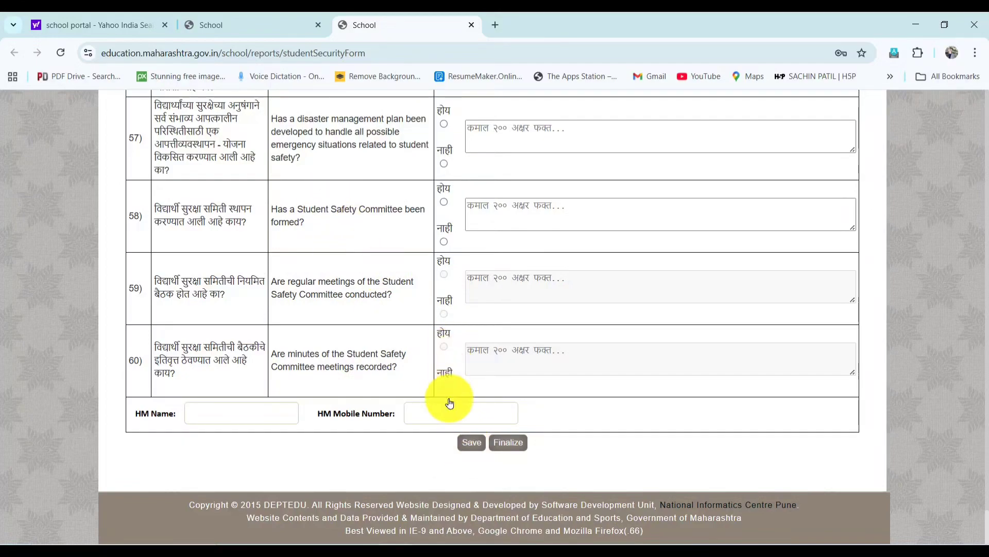
- Examine which questions need a yes/no answer, a number or a लागू नाही option, and which depend on an earlier answer
scroll(273, 210, "up", 20)
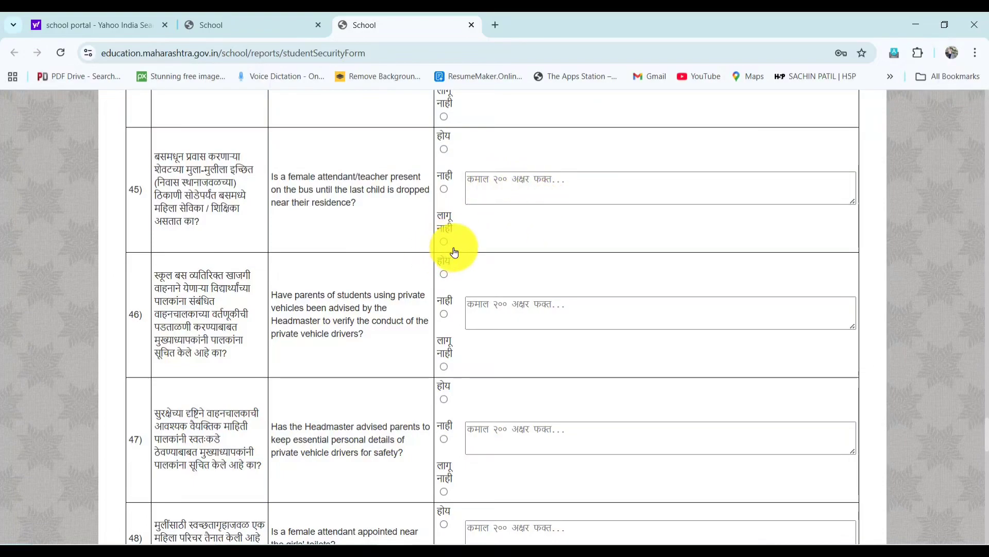
scroll(454, 252, "up", 20)
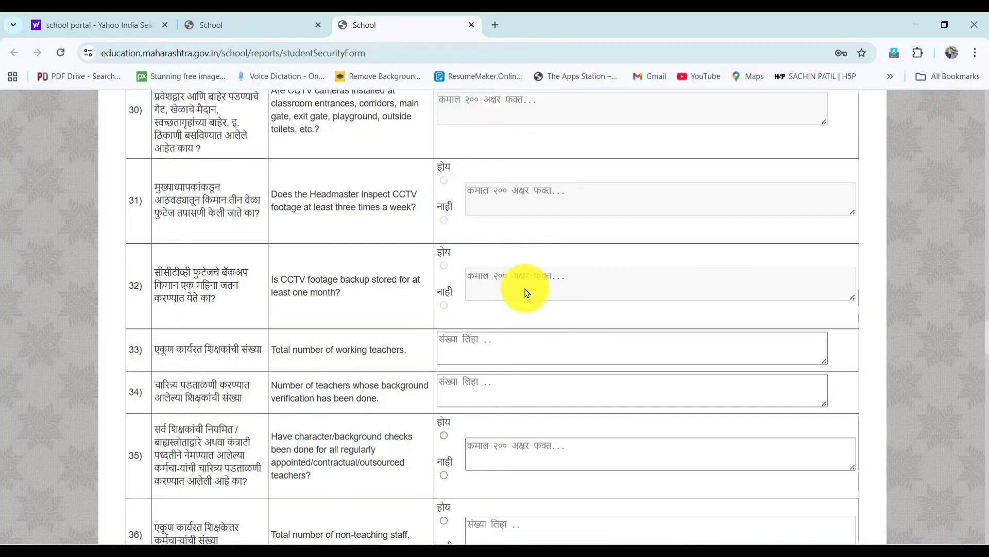
scroll(526, 293, "down", 7)
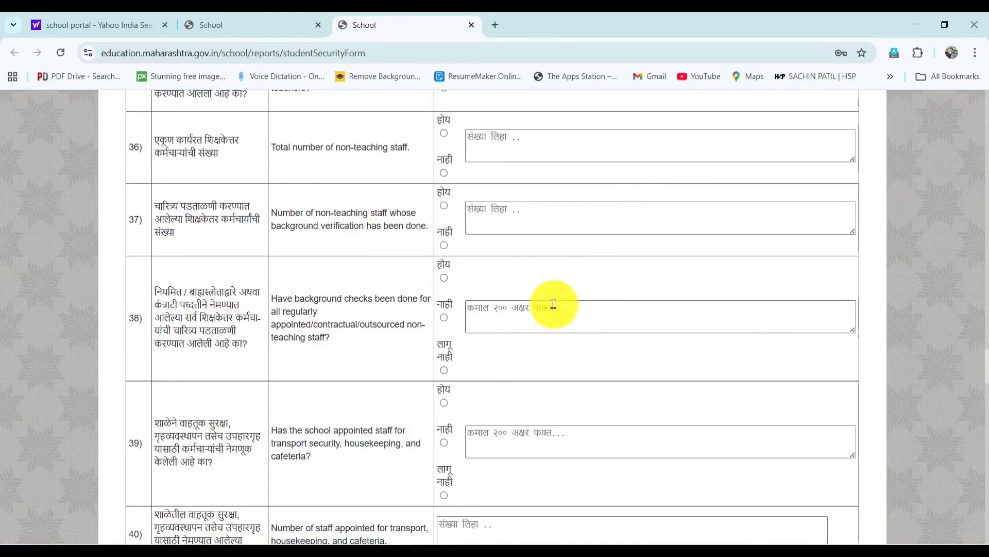
scroll(549, 303, "up", 13)
scroll(546, 304, "up", 12)
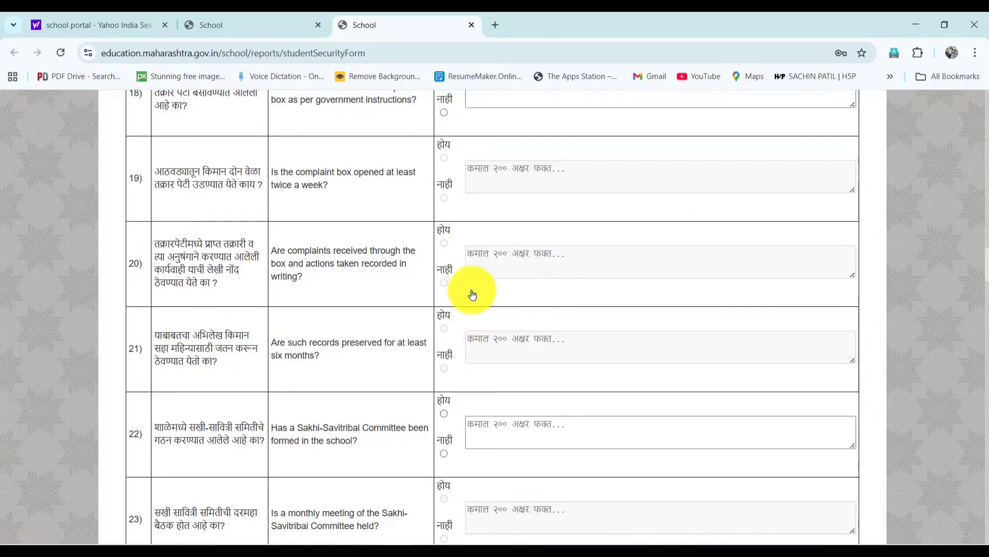
scroll(464, 257, "up", 20)
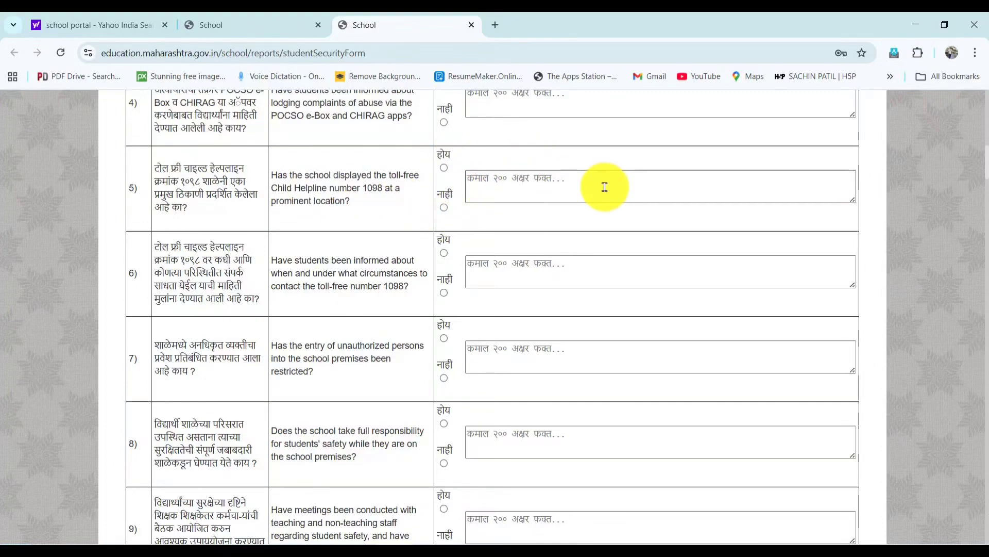
scroll(458, 250, "down", 1)
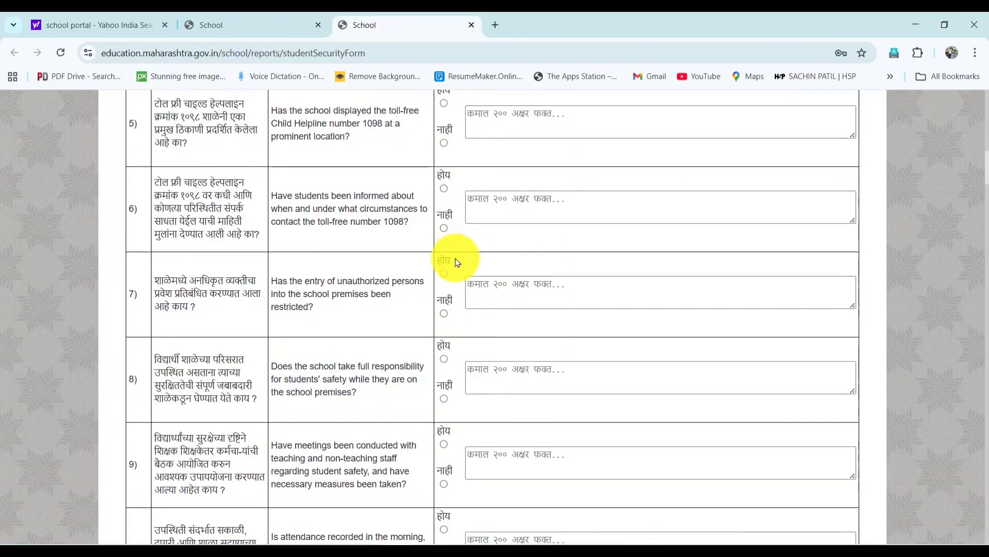
scroll(457, 263, "down", 20)
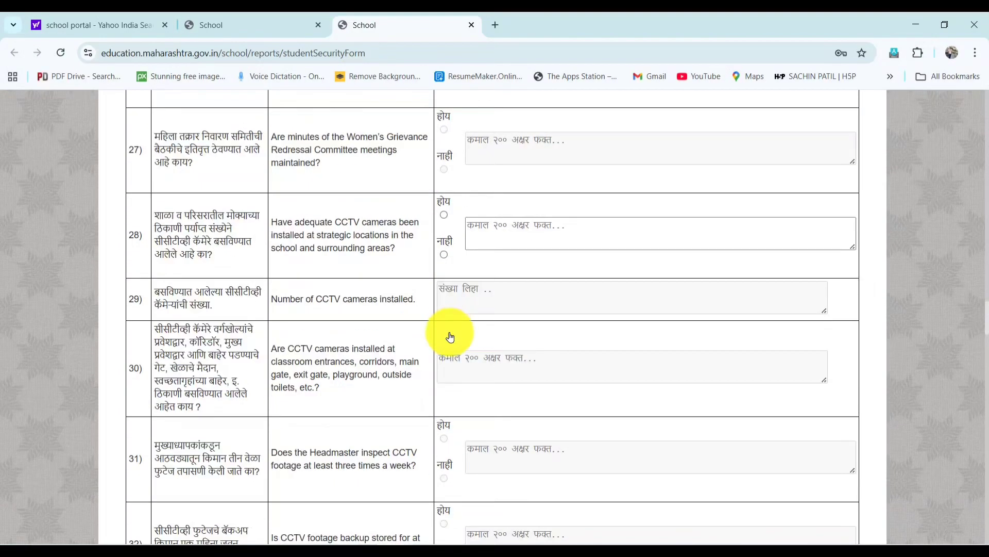
scroll(450, 336, "down", 9)
scroll(448, 331, "up", 12)
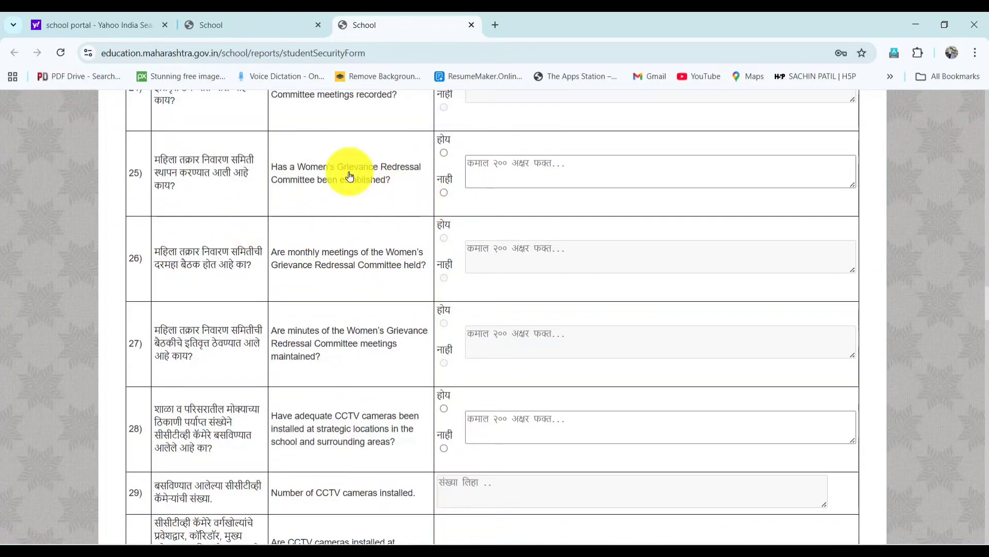
scroll(434, 467, "down", 20)
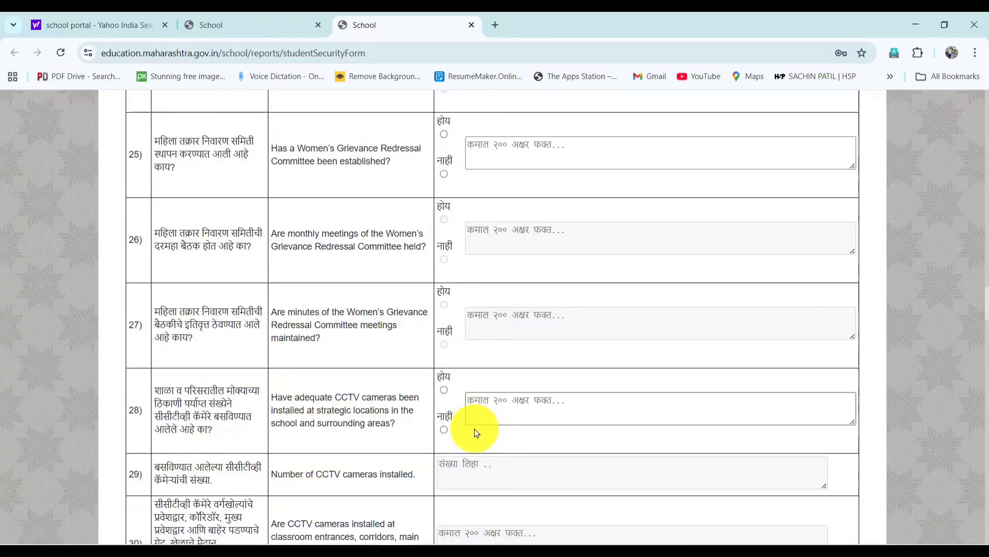
scroll(467, 389, "down", 8)
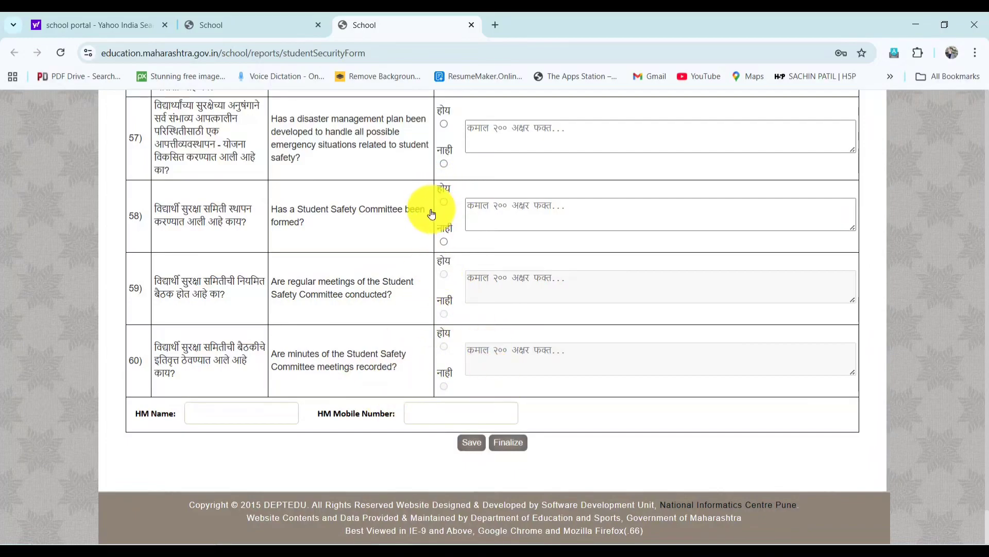
- Try the होय, नाही and लागू नाही answers for question 42 on the vehicle driver's background check, ending on नाही
scroll(432, 214, "up", 10)
scroll(432, 214, "up", 10)
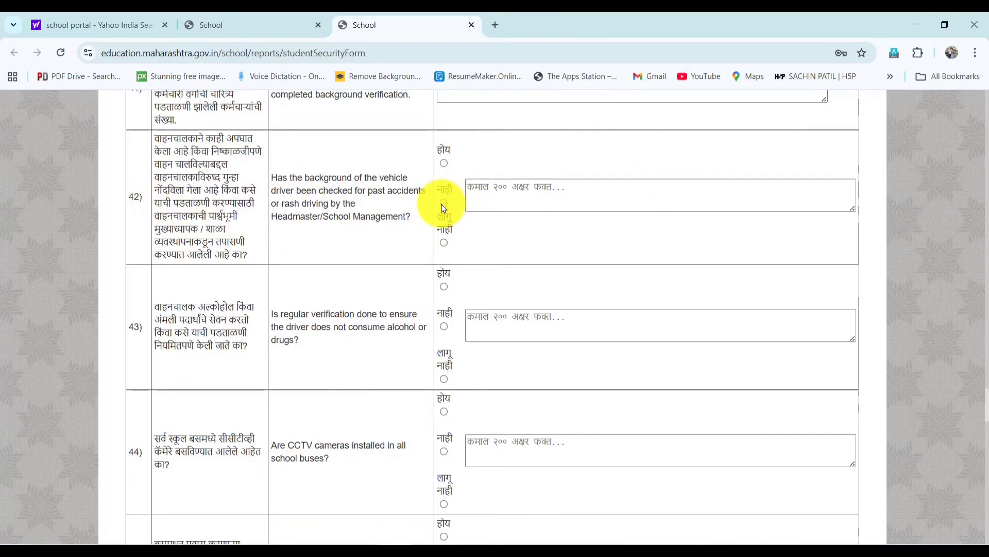
left_click(444, 164)
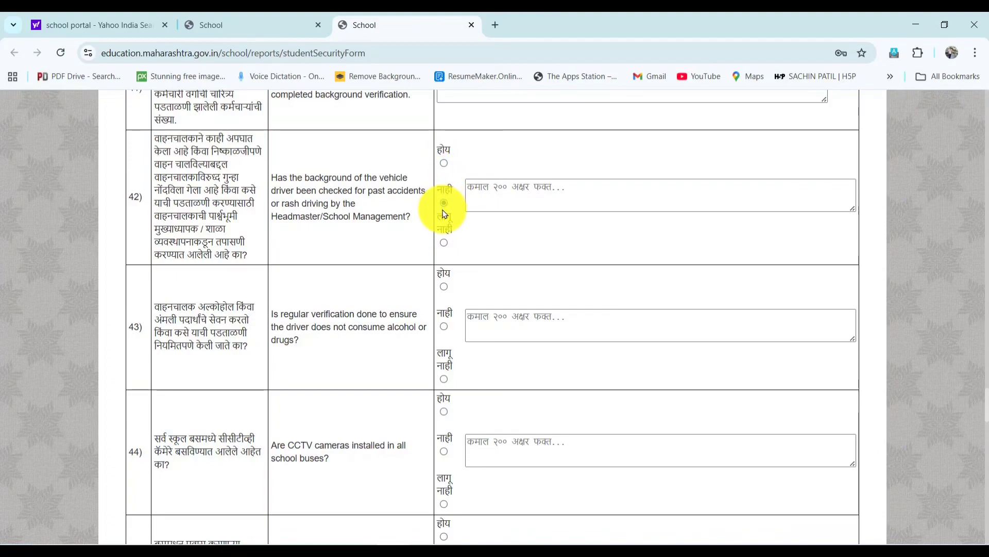
left_click(444, 243)
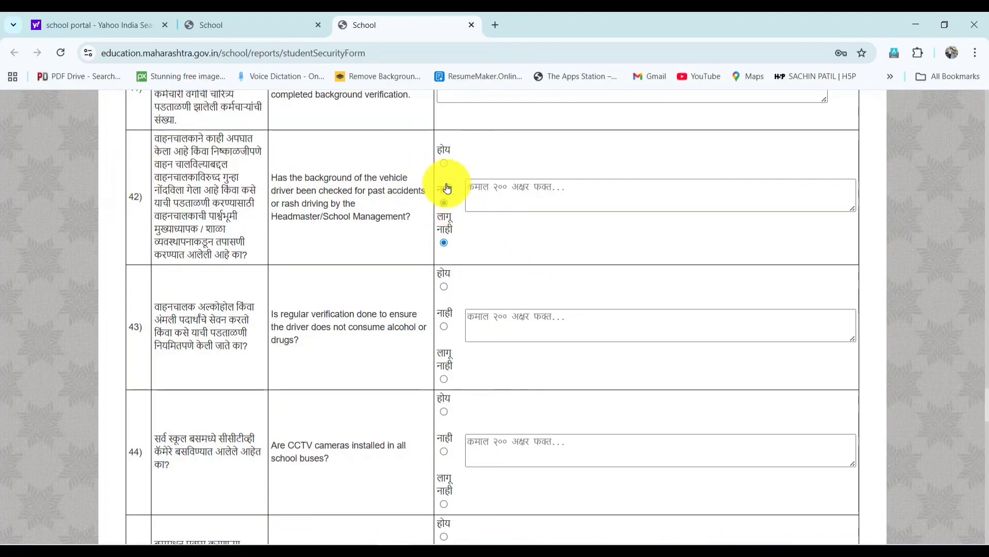
left_click(444, 163)
left_click(444, 204)
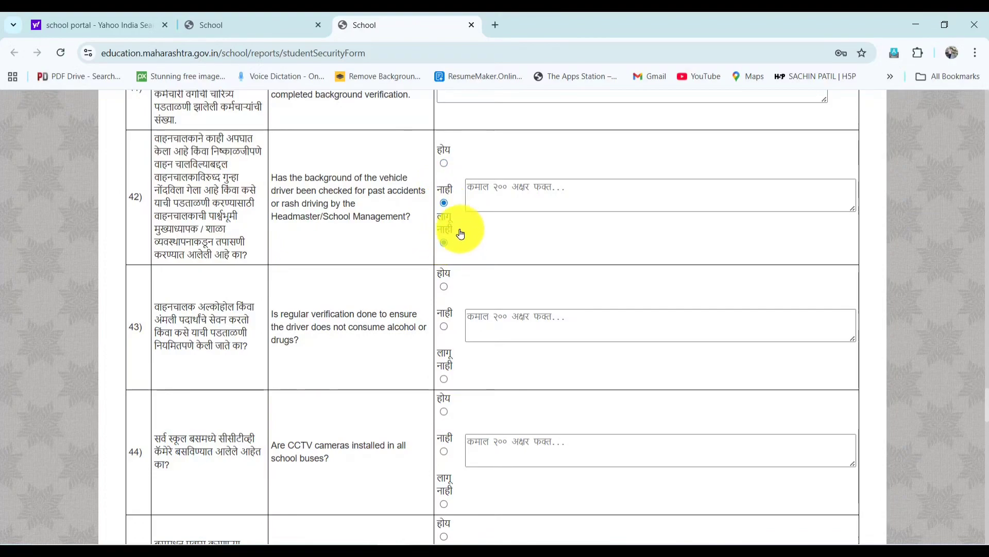
left_click(443, 163)
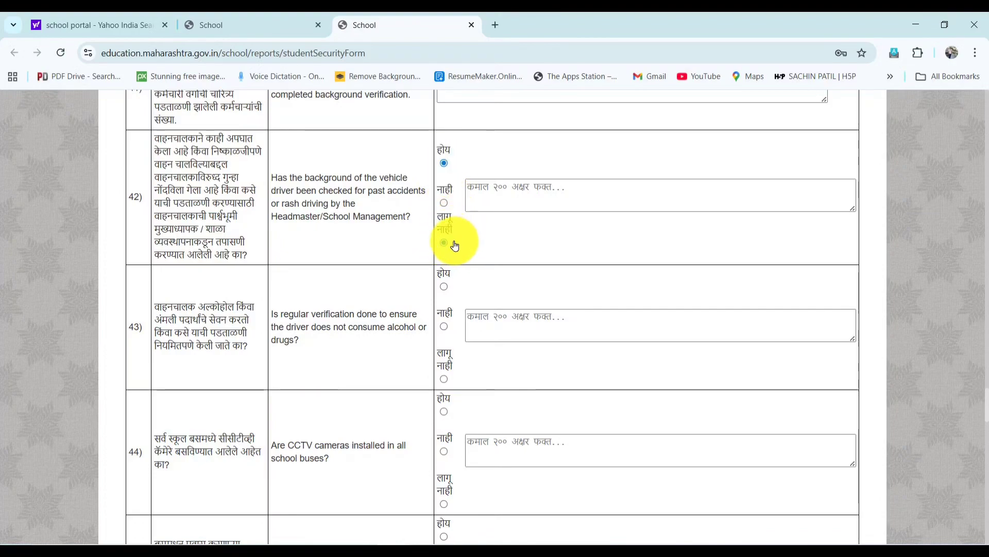
left_click(444, 203)
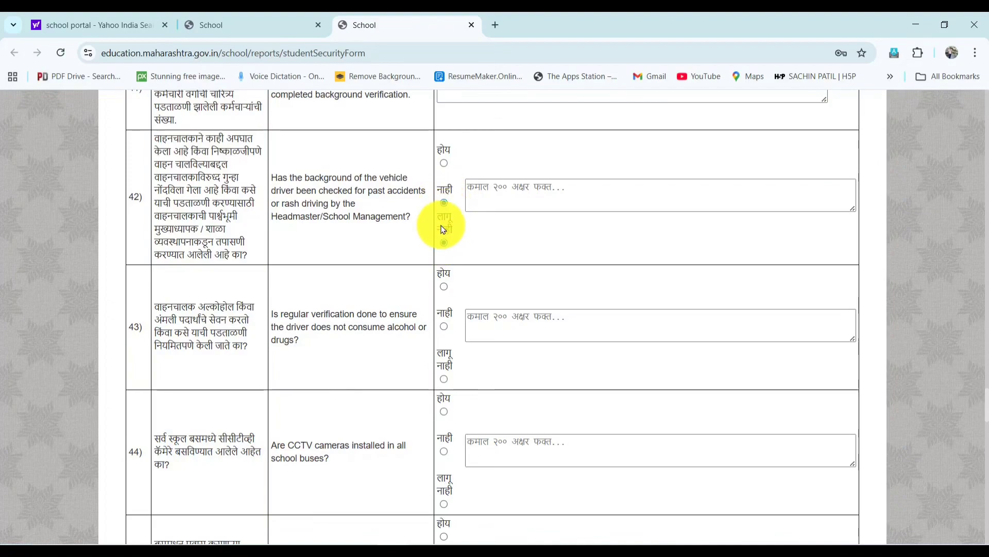
left_click(443, 242)
left_click(444, 202)
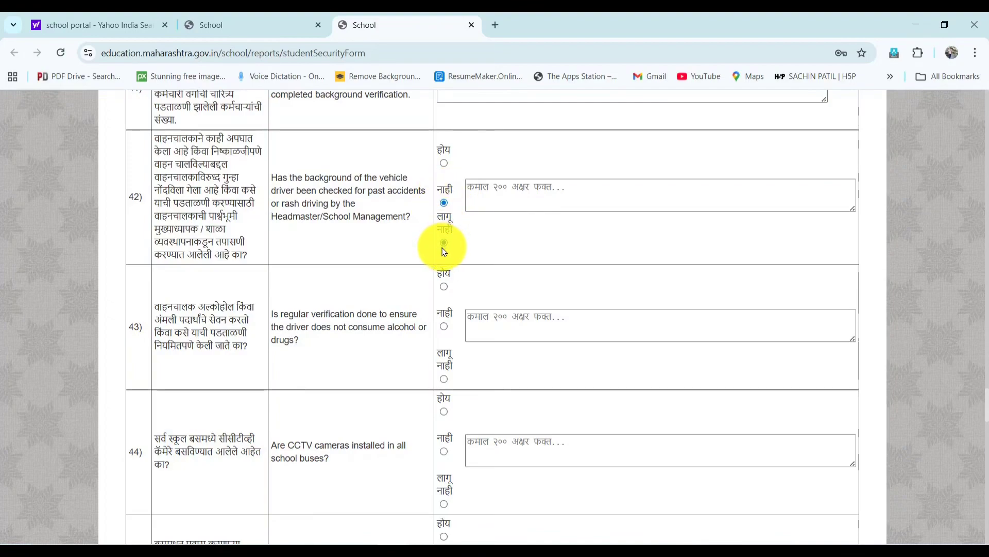
- Answer question 42 on the driver's background check with लागू नाही and question 46 on advising parents about private drivers with होय
left_click(442, 249)
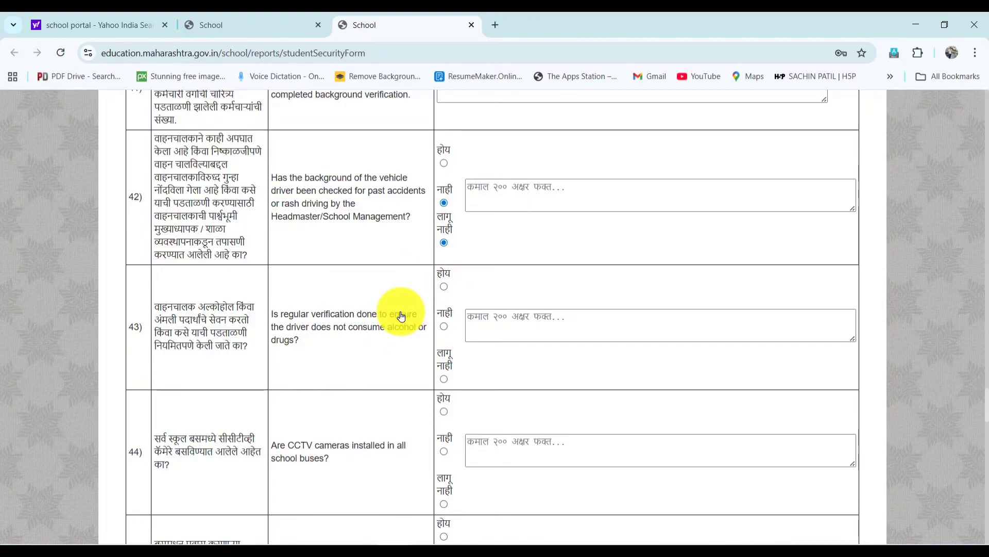
scroll(371, 356, "down", 1)
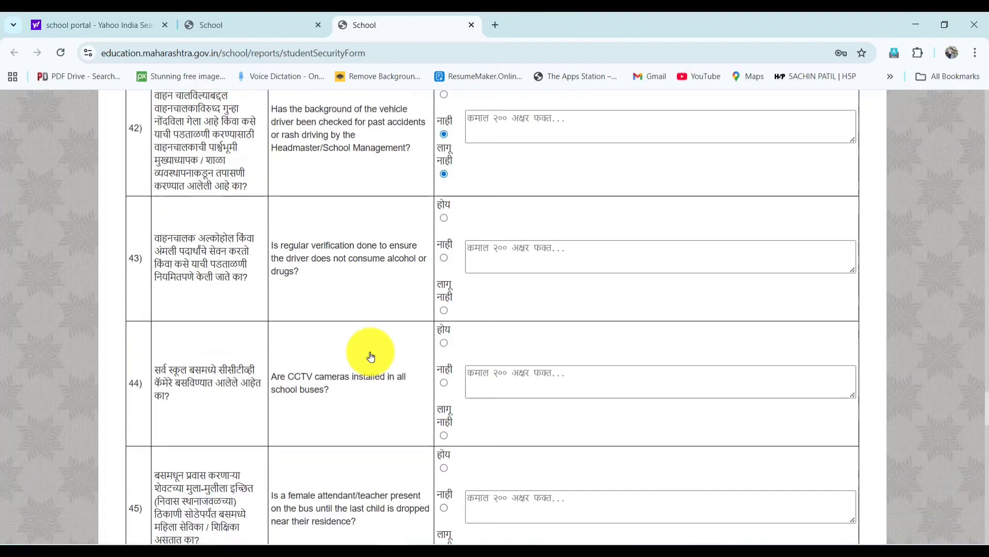
scroll(371, 355, "down", 5)
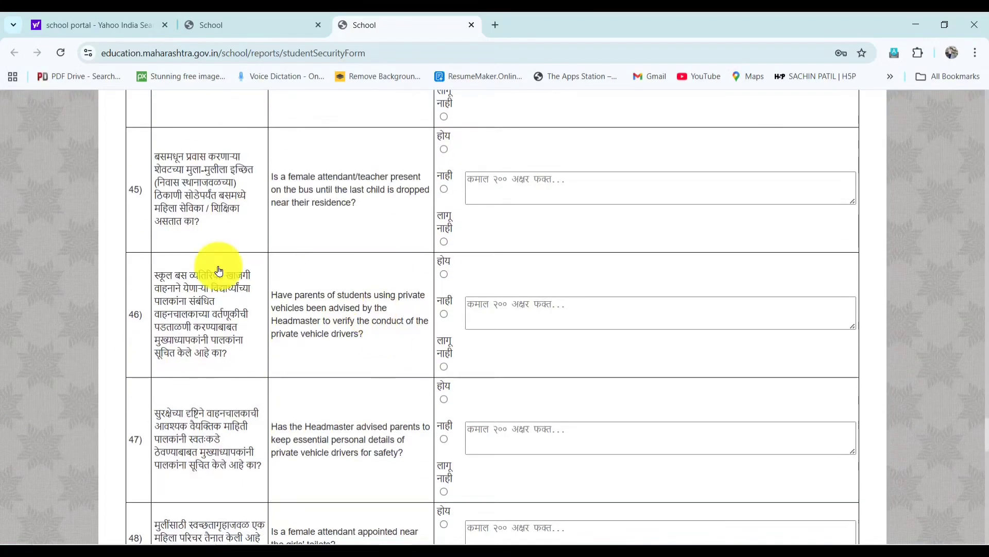
left_click(444, 275)
- Try both answers for question 49 on the boys' toilet attendant, ending on होय, and answer question 50 on sanitary napkin machines with होय
scroll(453, 375, "down", 1)
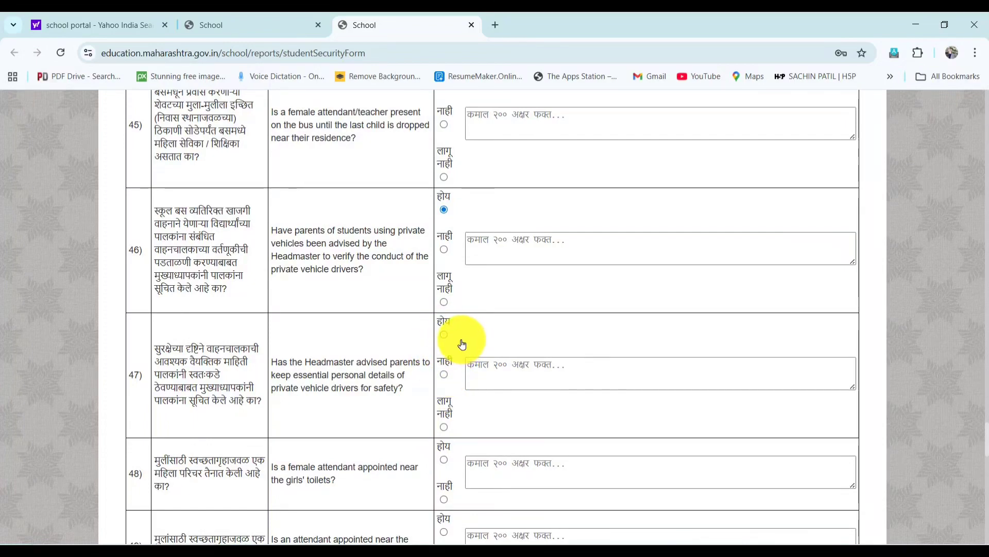
scroll(443, 301, "down", 6)
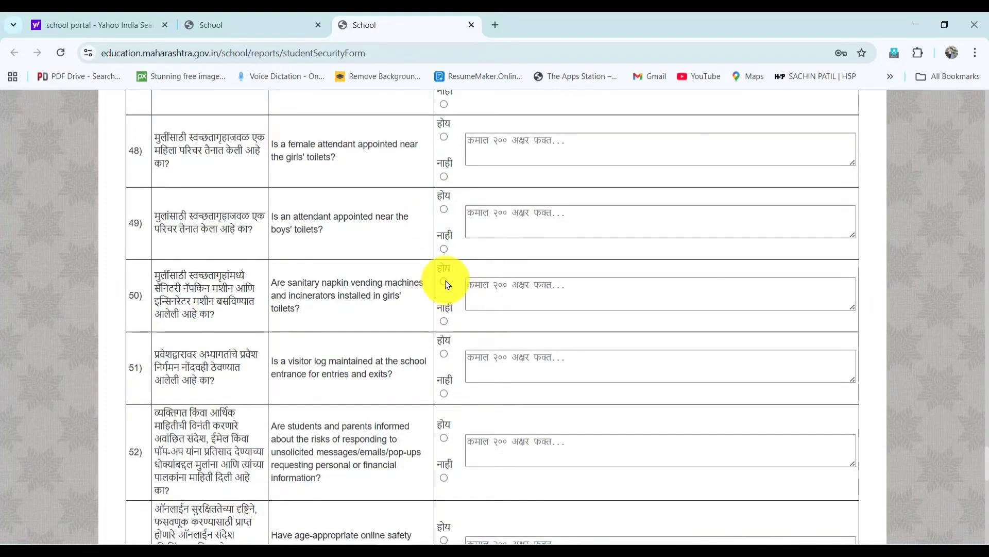
left_click(444, 208)
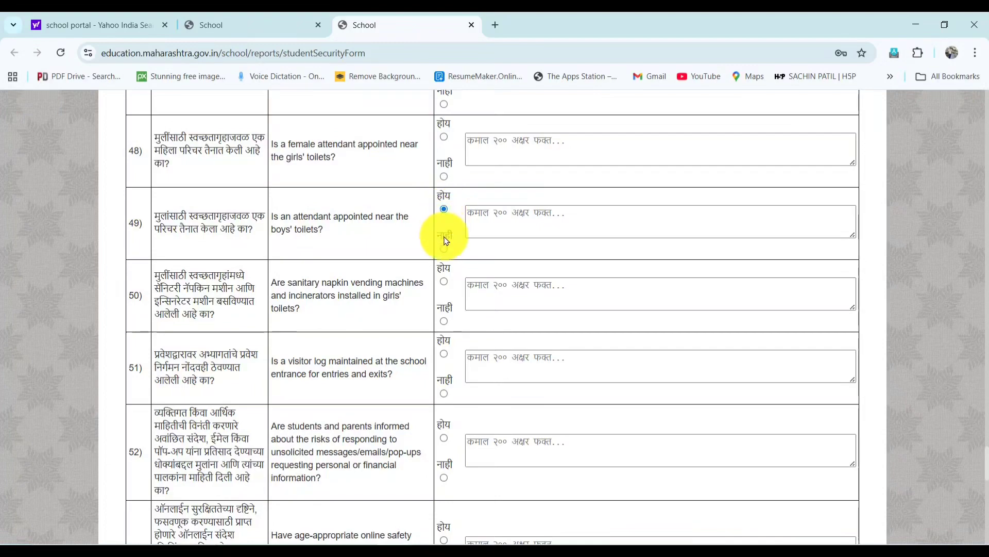
left_click(445, 250)
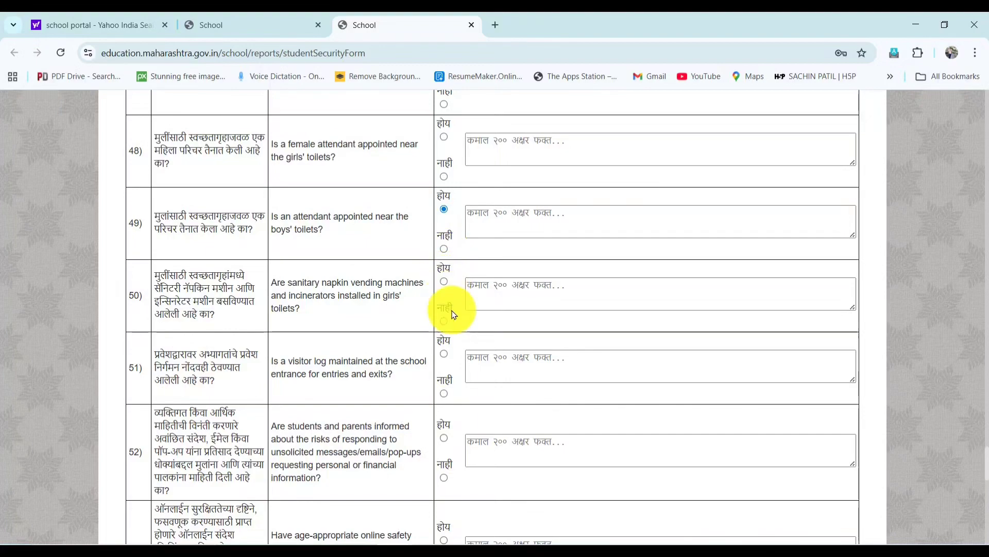
left_click(444, 250)
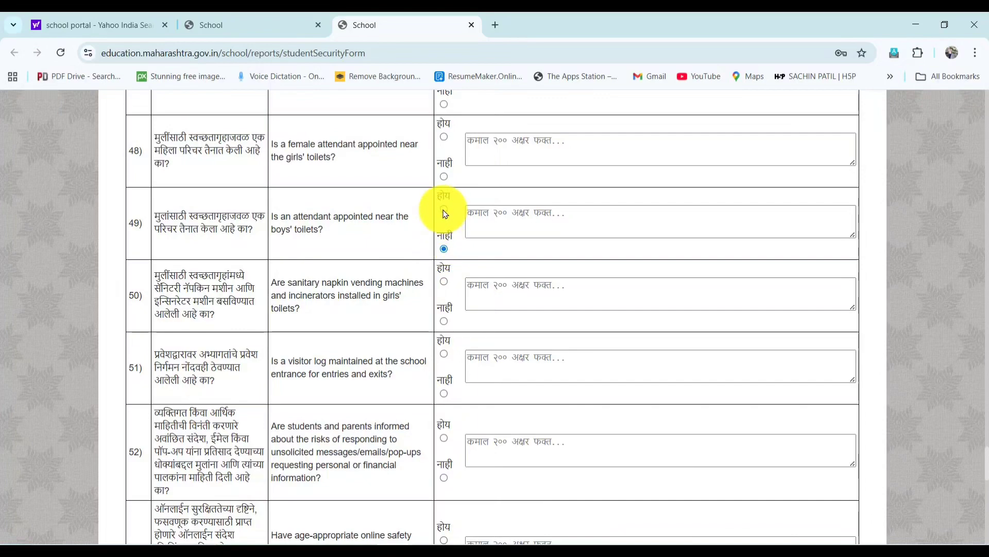
left_click(445, 282)
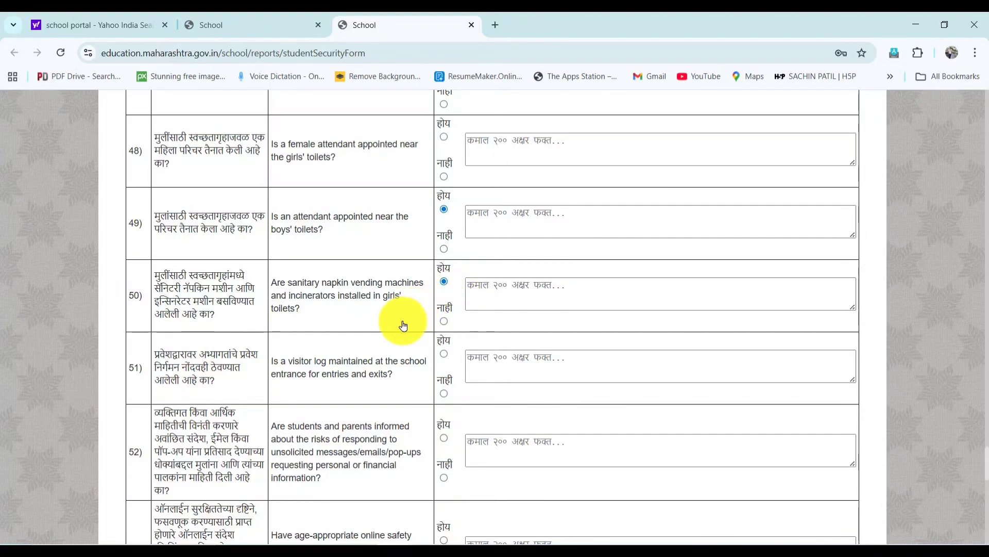
- Review closing questions 54 to 60, the HM name and mobile number fields, and the save and finalize options
scroll(402, 328, "down", 15)
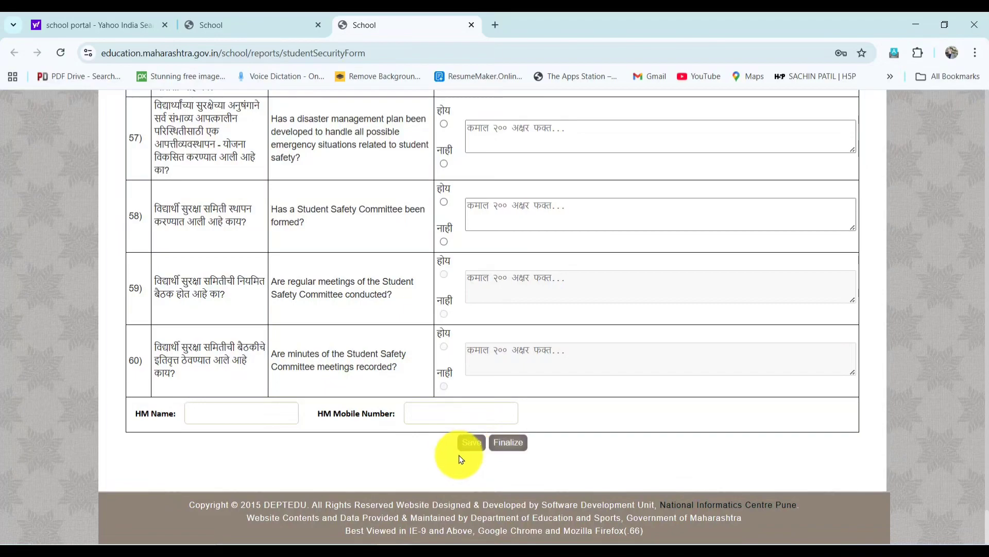
scroll(504, 338, "up", 6)
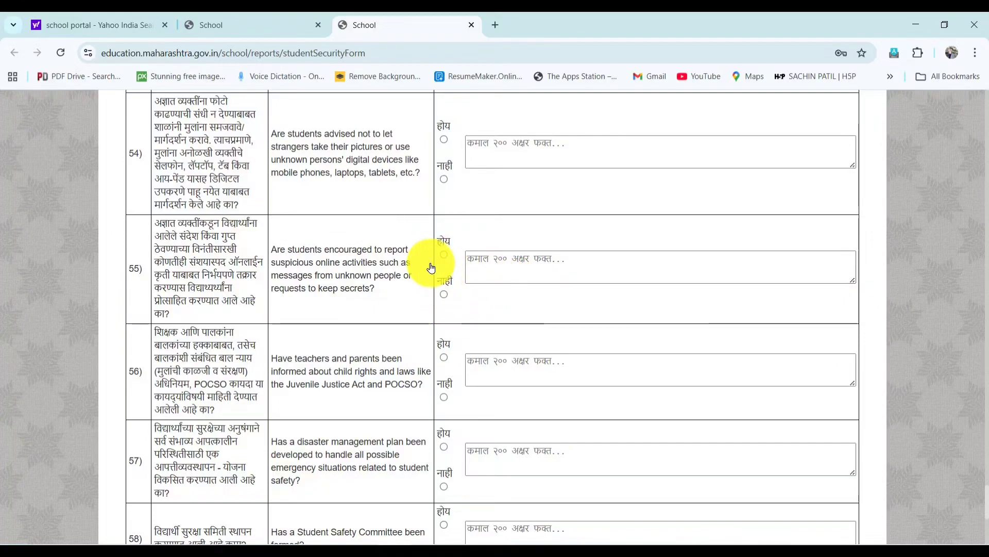
scroll(513, 275, "down", 6)
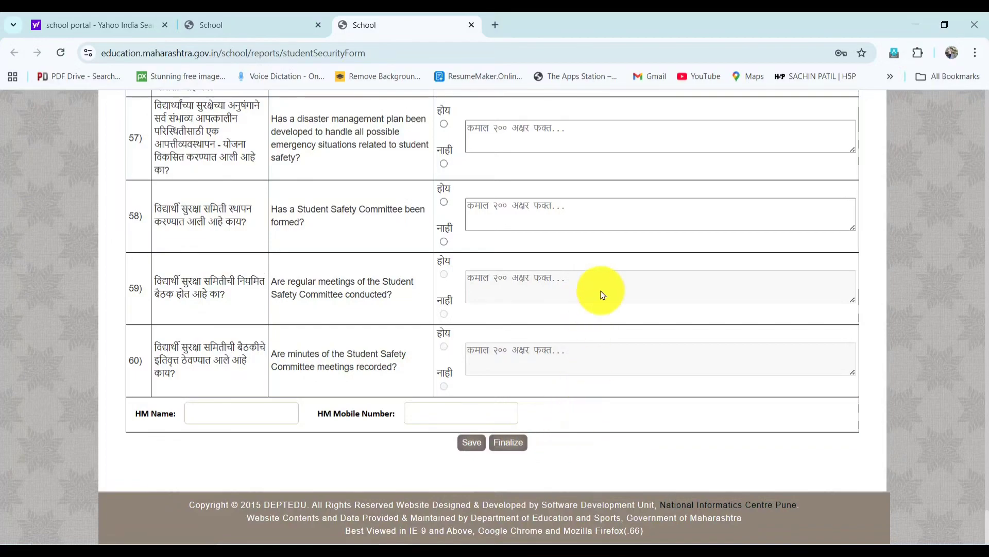
- Recheck the form from its end back to the instructions, and read through questions 1 to 13 with their answer options
scroll(579, 278, "up", 12)
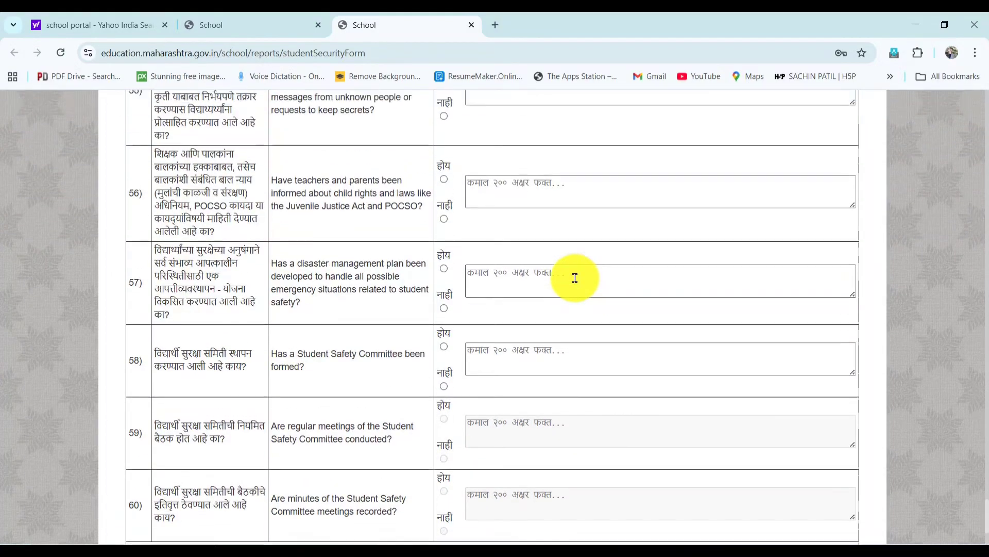
scroll(575, 278, "up", 20)
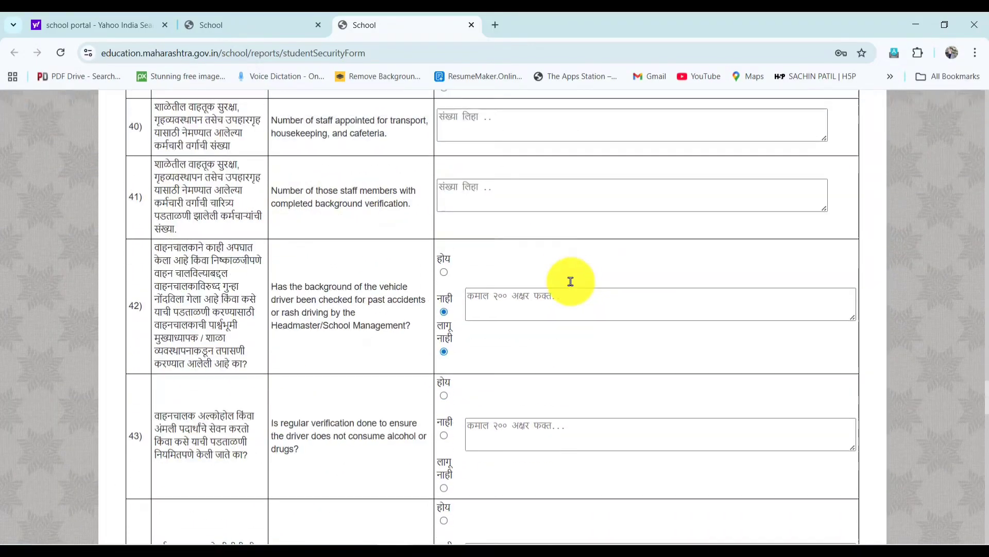
scroll(566, 286, "up", 8)
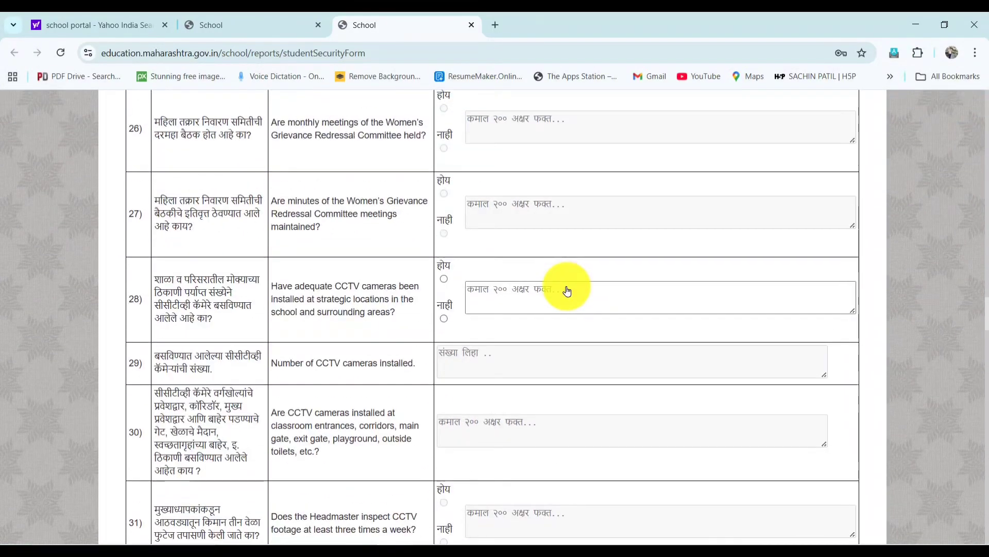
scroll(566, 286, "up", 15)
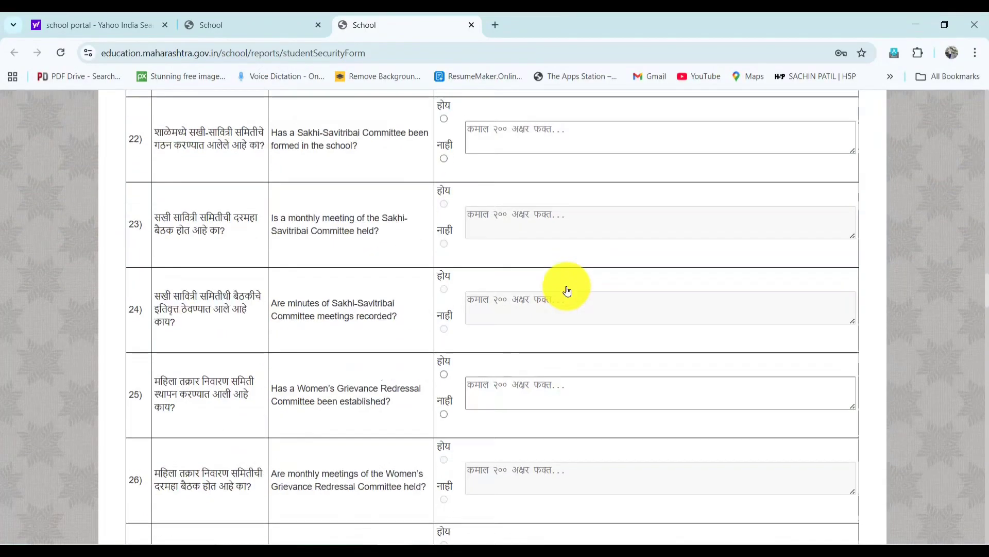
scroll(566, 288, "up", 15)
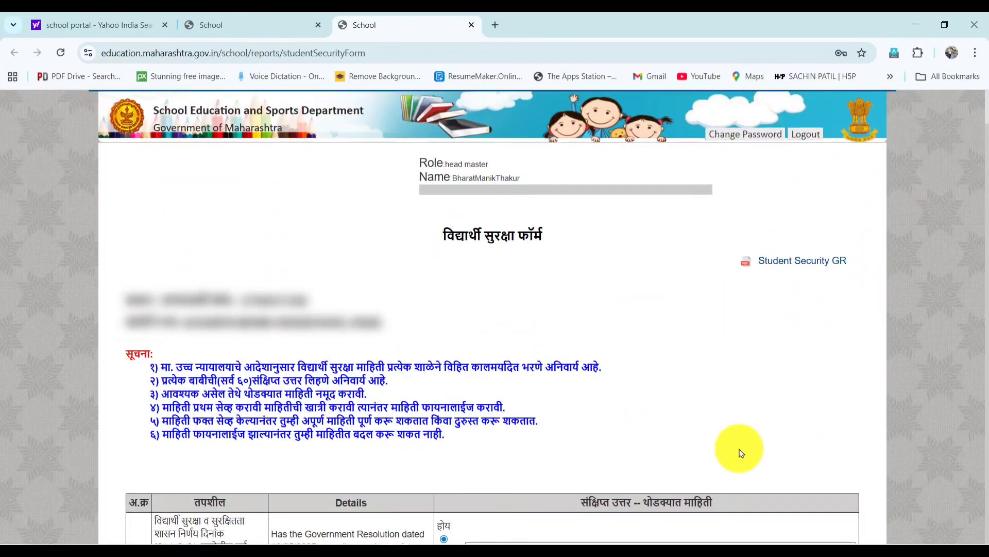
scroll(649, 381, "down", 1)
scroll(648, 380, "down", 3)
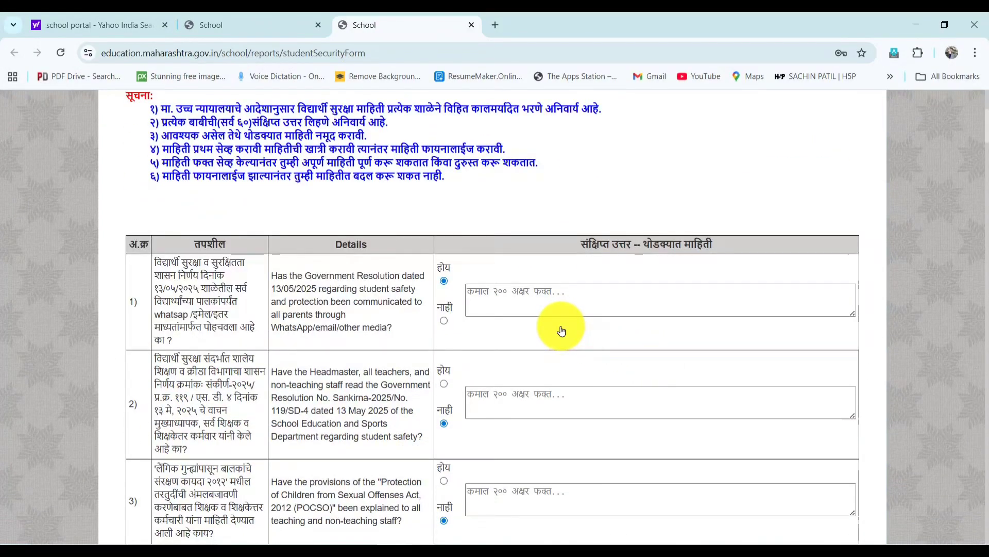
scroll(457, 342, "down", 1)
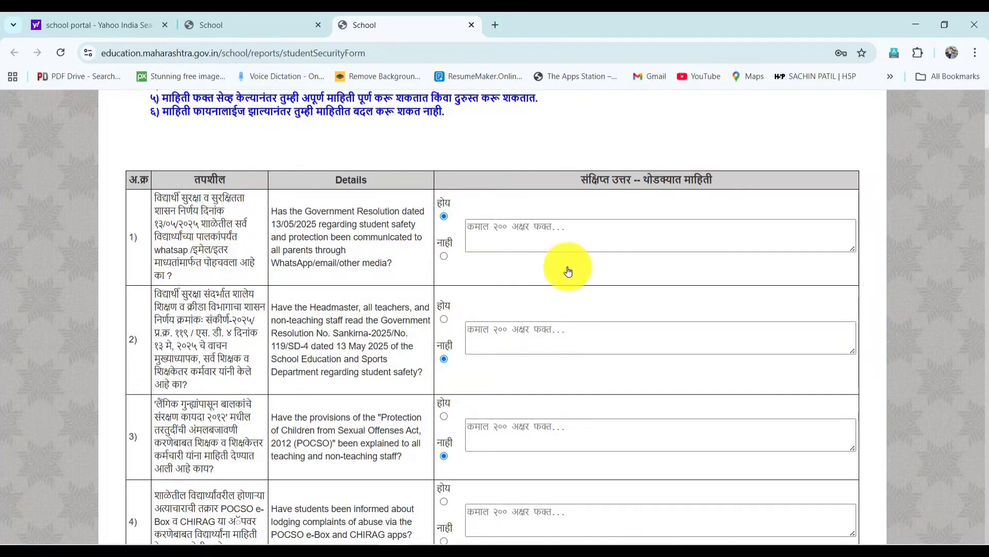
scroll(423, 394, "down", 8)
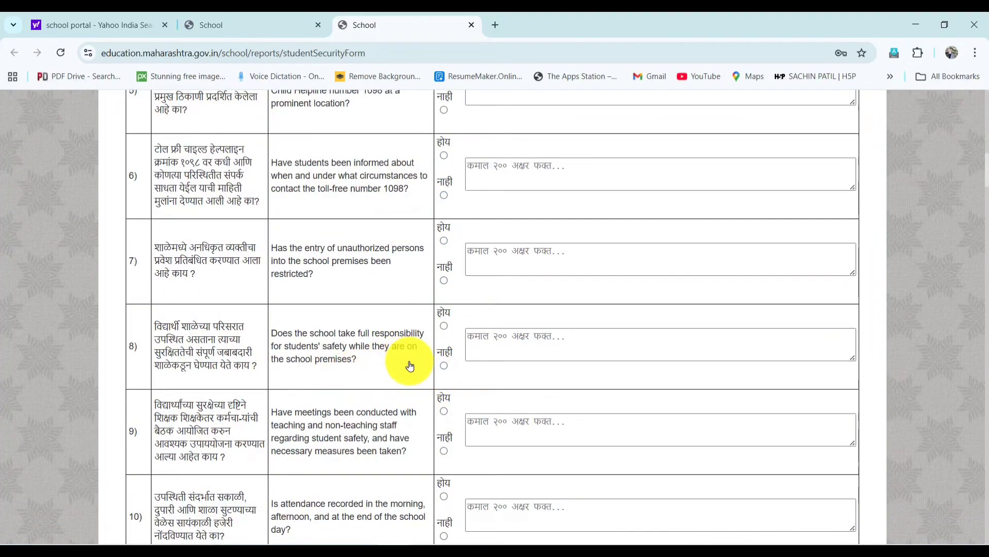
scroll(409, 366, "down", 4)
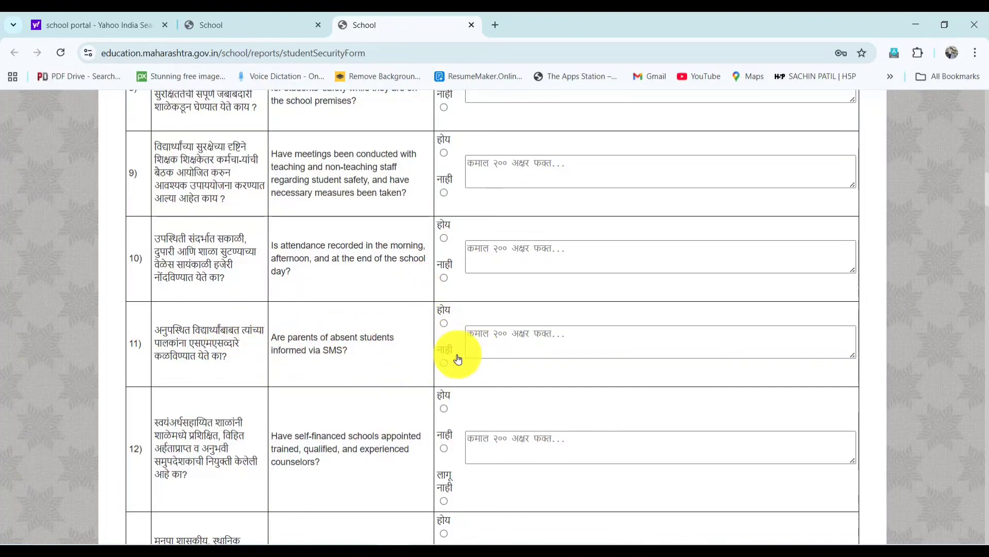
scroll(463, 363, "down", 2)
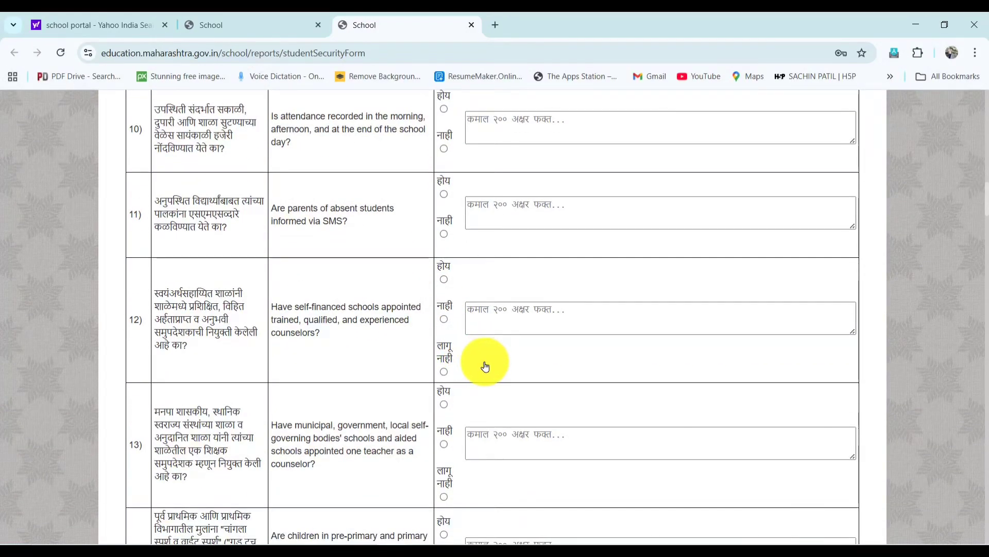